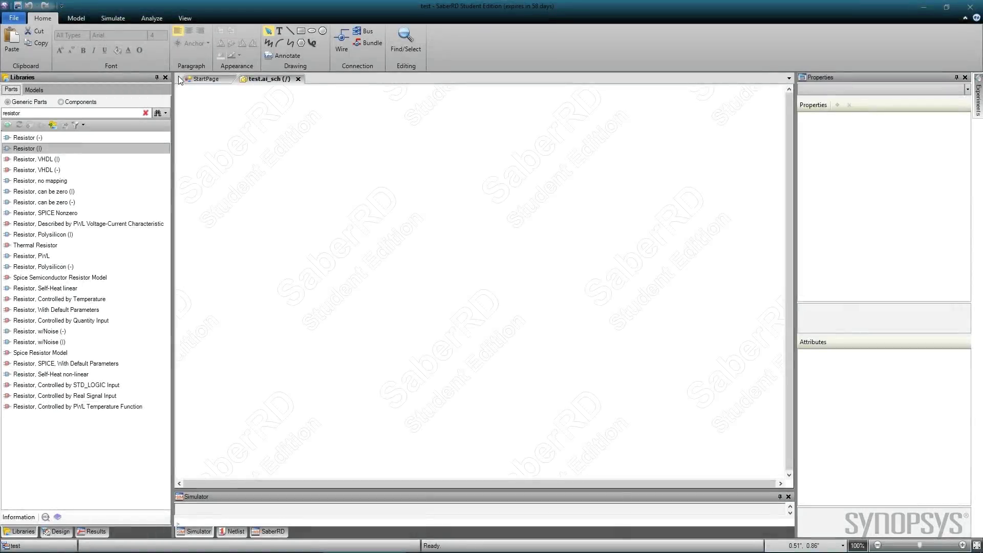
- Open StateAMS from the Model tab and add an Electrical branch terminal p
left_click(77, 13)
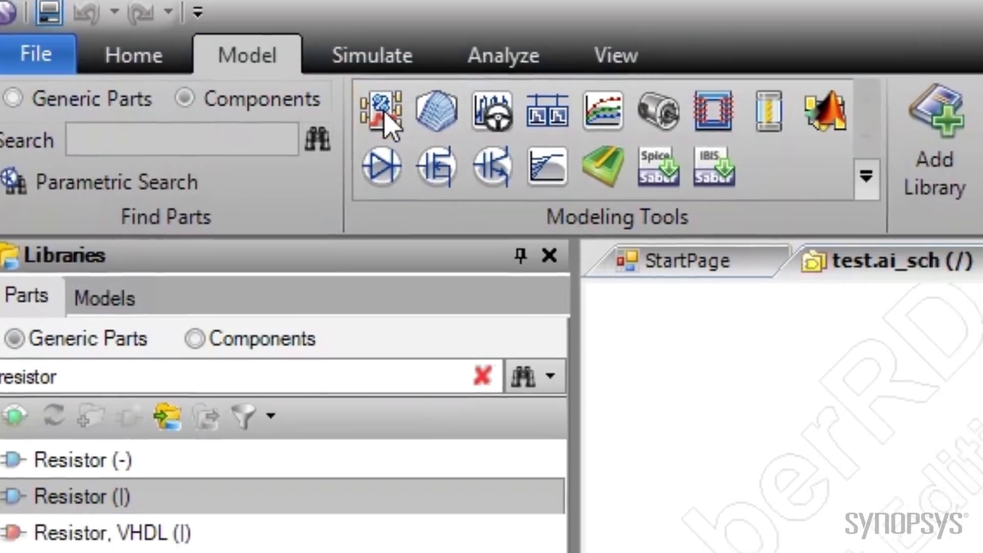
left_click(412, 133)
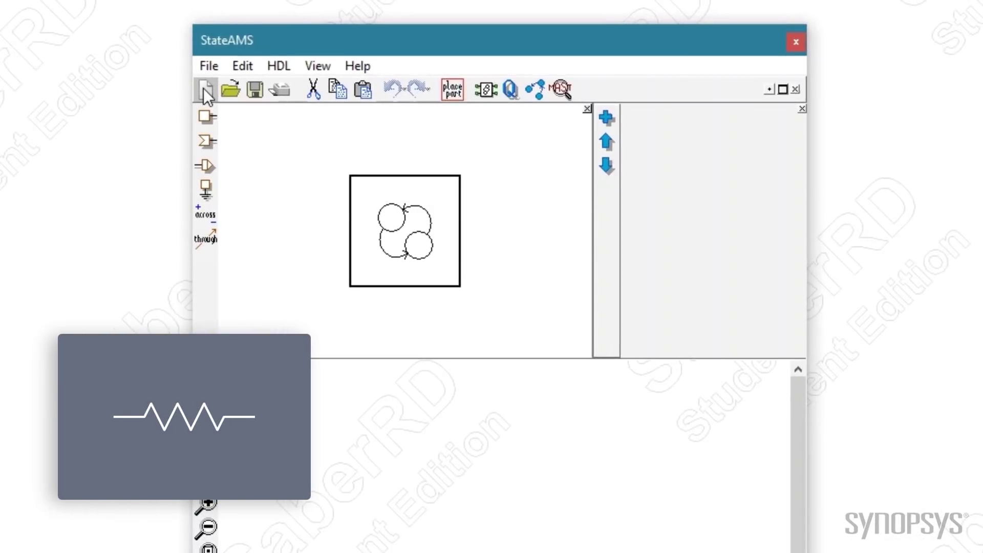
left_click(207, 114)
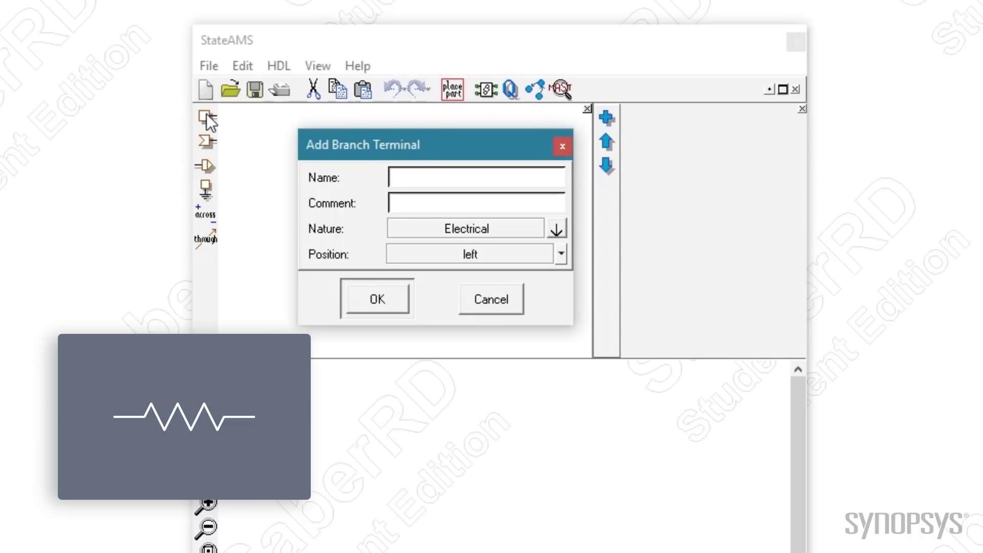
type("p")
left_click(556, 228)
left_click(583, 250)
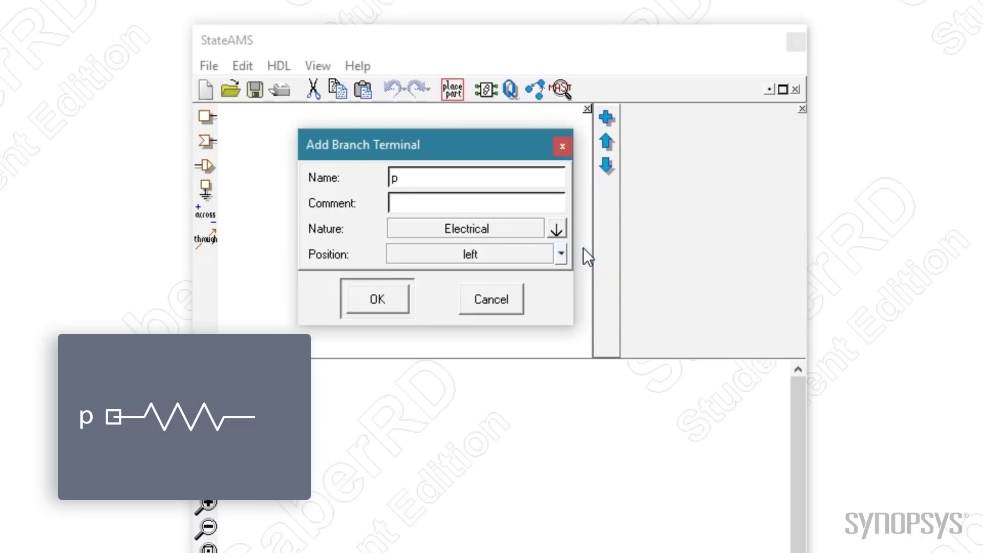
left_click(378, 298)
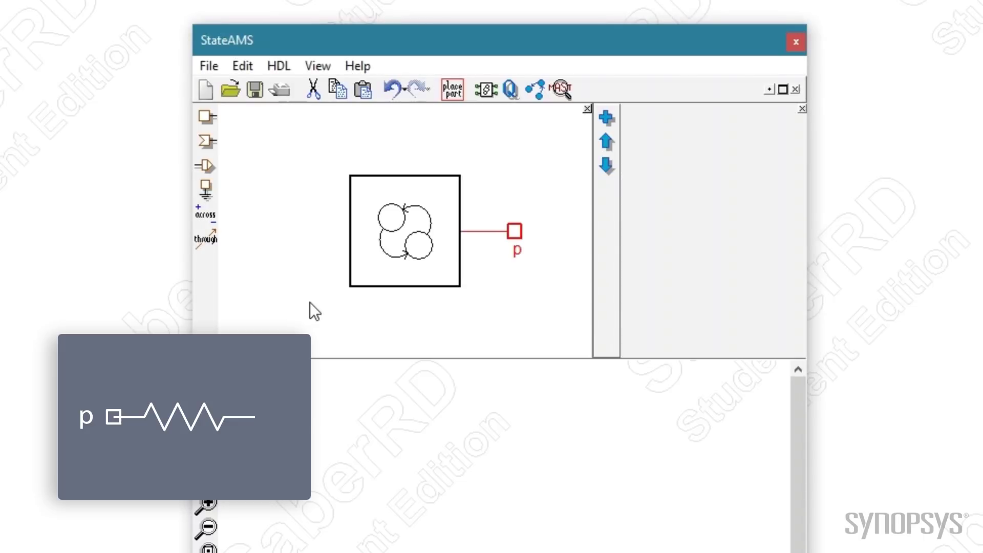
- Add terminal n, then place p on the block's left and n on its right
left_click(205, 117)
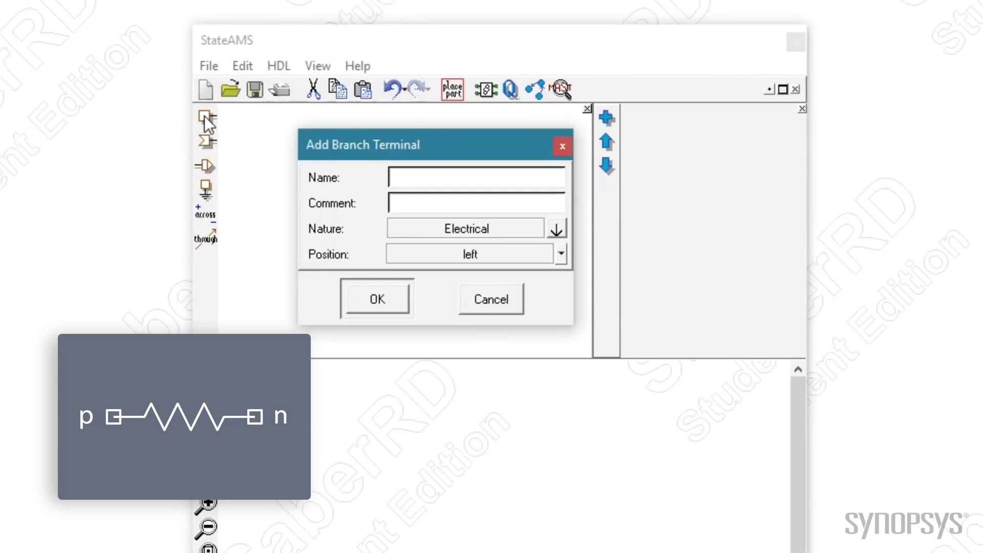
type("n")
left_click(365, 294)
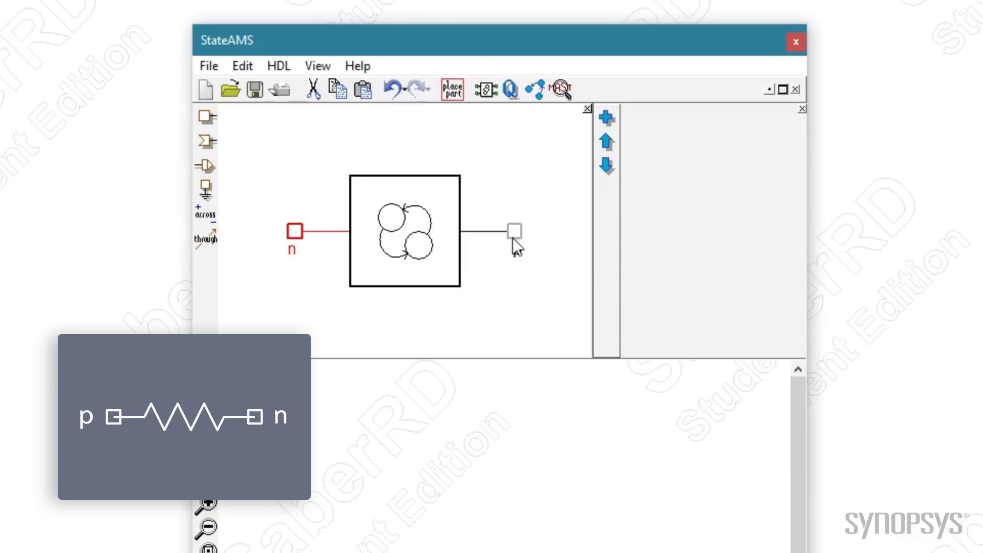
left_click_drag(513, 233, 296, 207)
left_click_drag(295, 257, 515, 240)
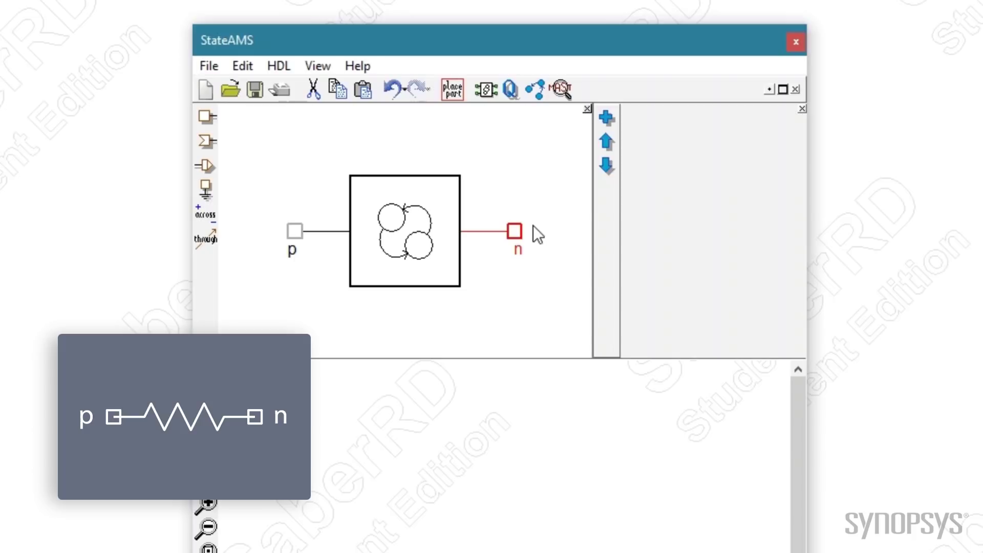
- Create a static variable named res with default value 1k
left_click(604, 113)
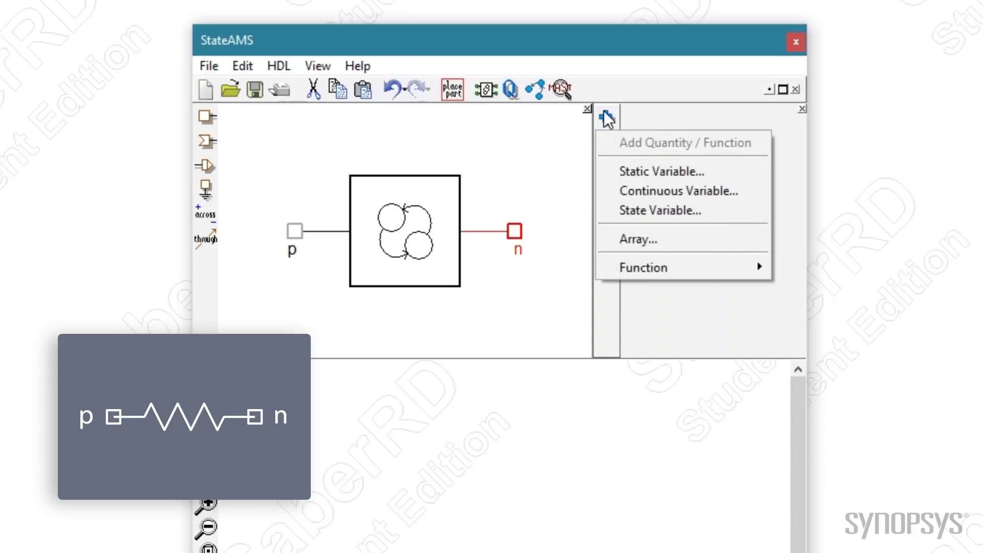
left_click(646, 173)
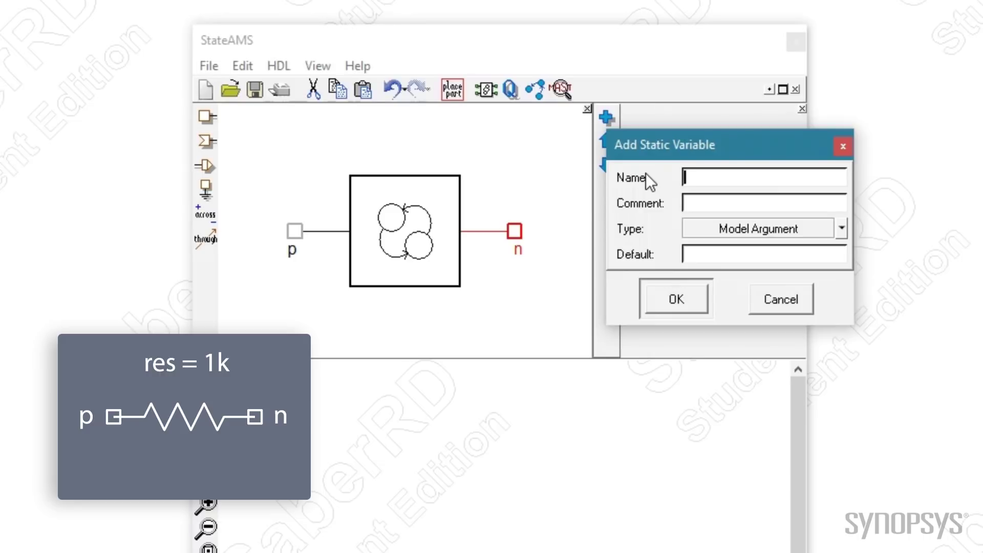
type("res")
left_click(726, 259)
type("1k")
left_click(689, 306)
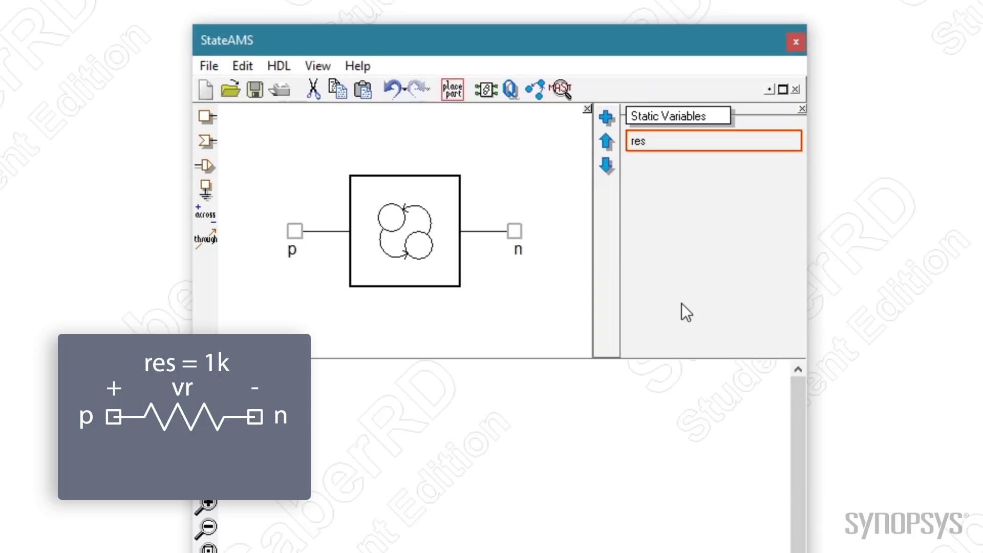
- Define an across variable vr running from terminal p to terminal n
left_click(200, 215)
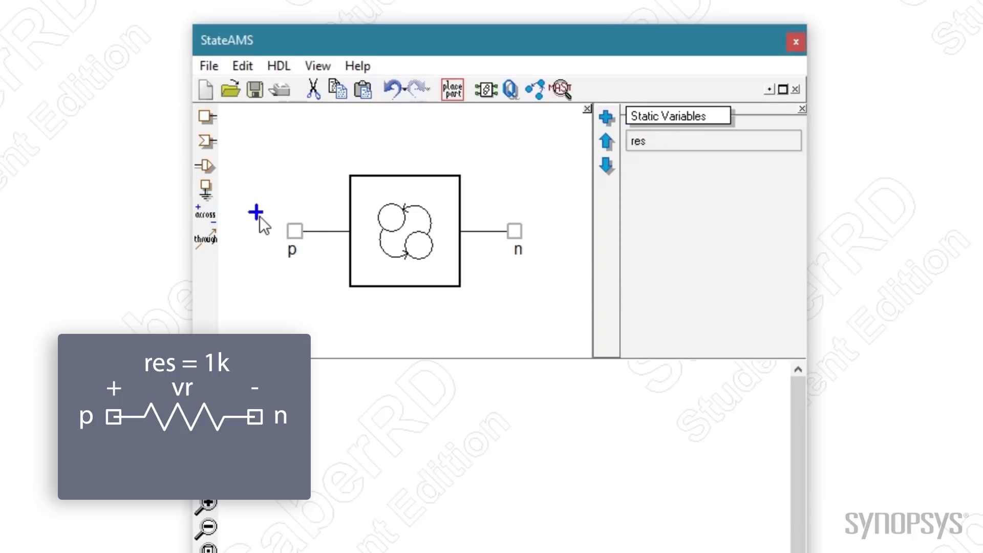
left_click(296, 230)
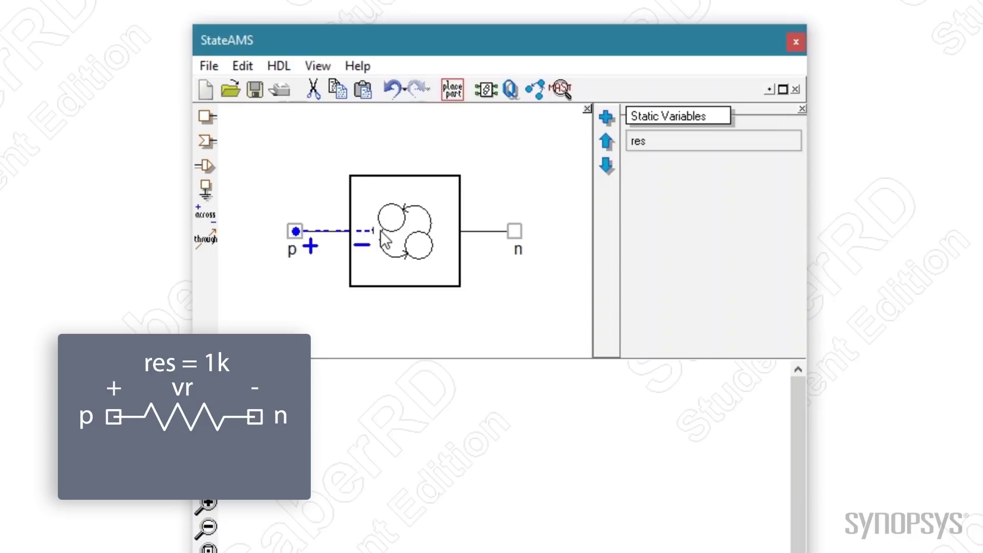
left_click(514, 231)
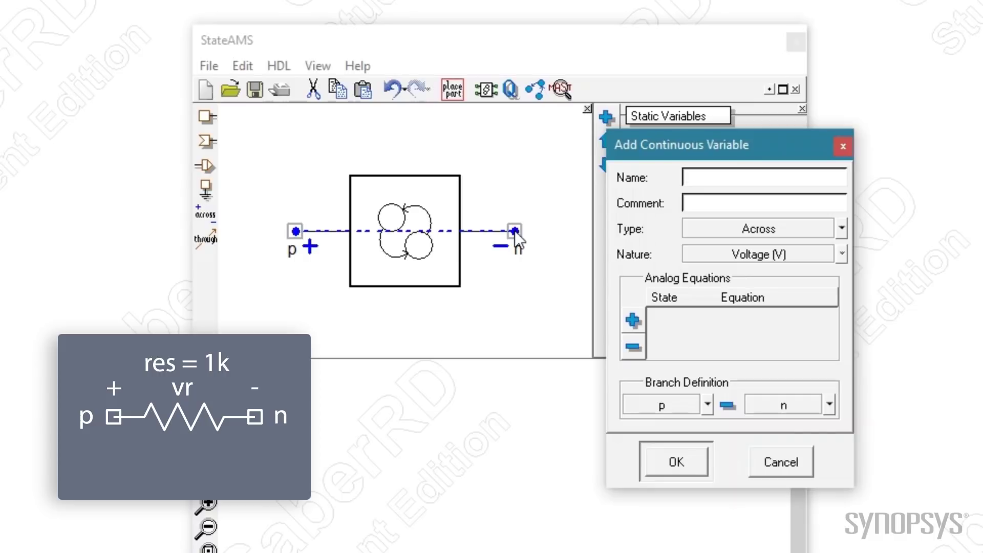
type("vr")
left_click(683, 465)
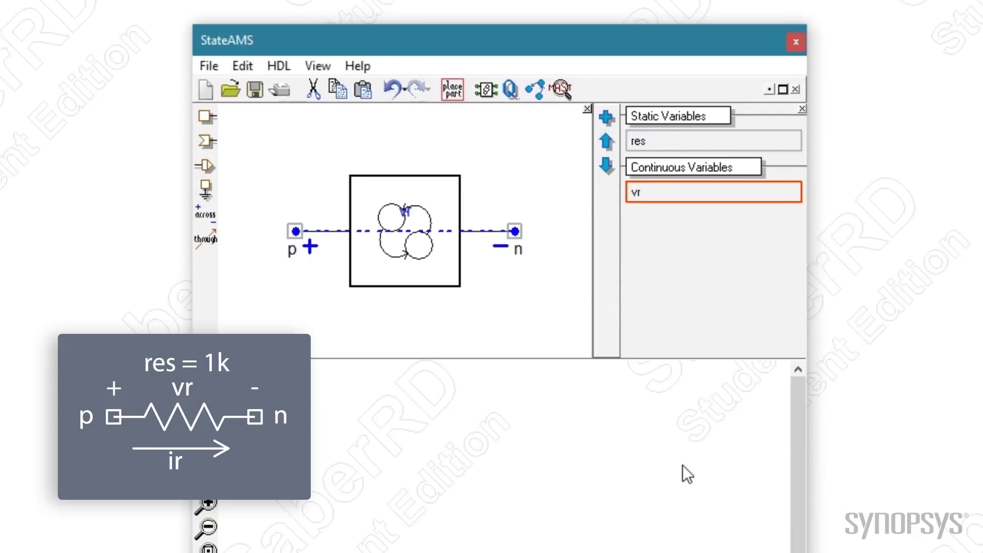
- Add through variable ir from p to n with the All-state equation vr/res
left_click(210, 239)
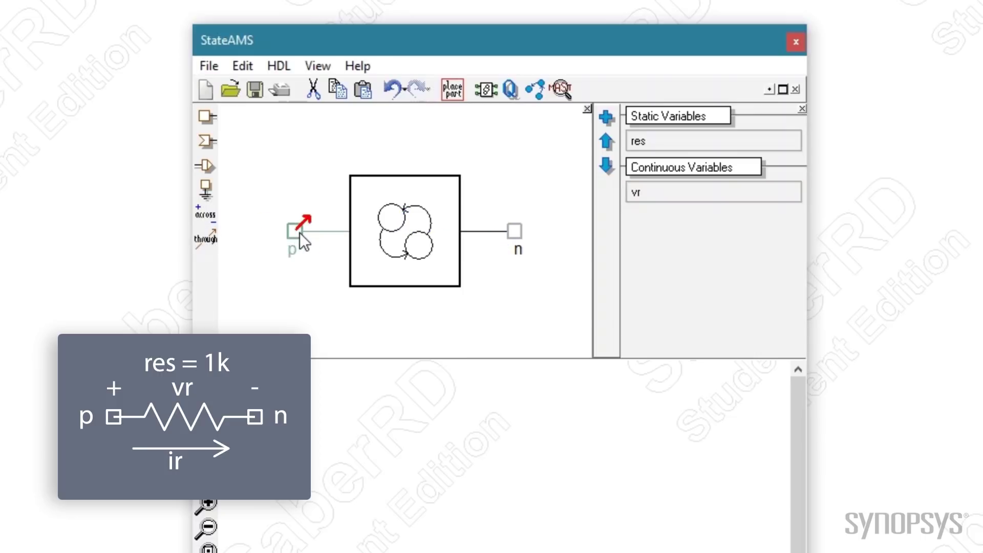
left_click_drag(300, 233, 512, 231)
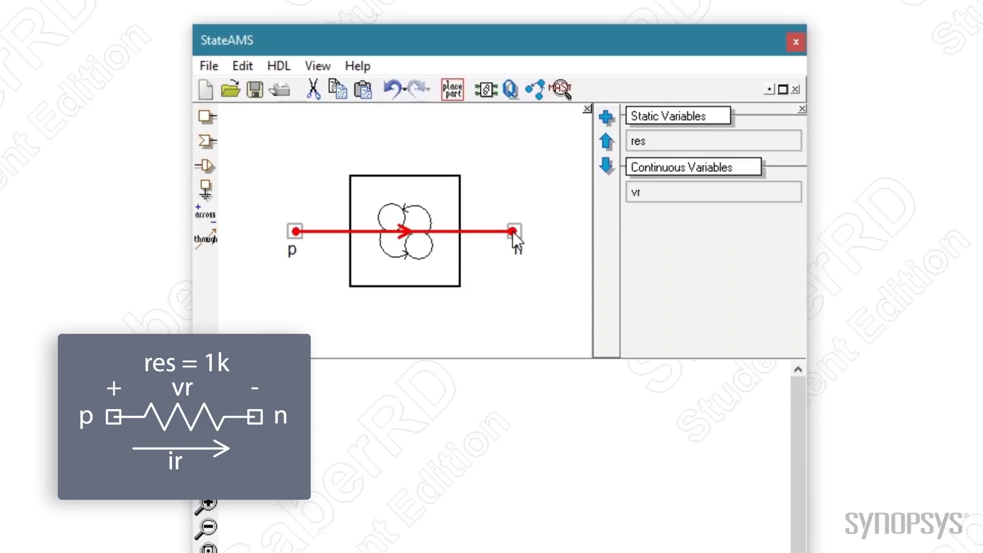
left_click(512, 231)
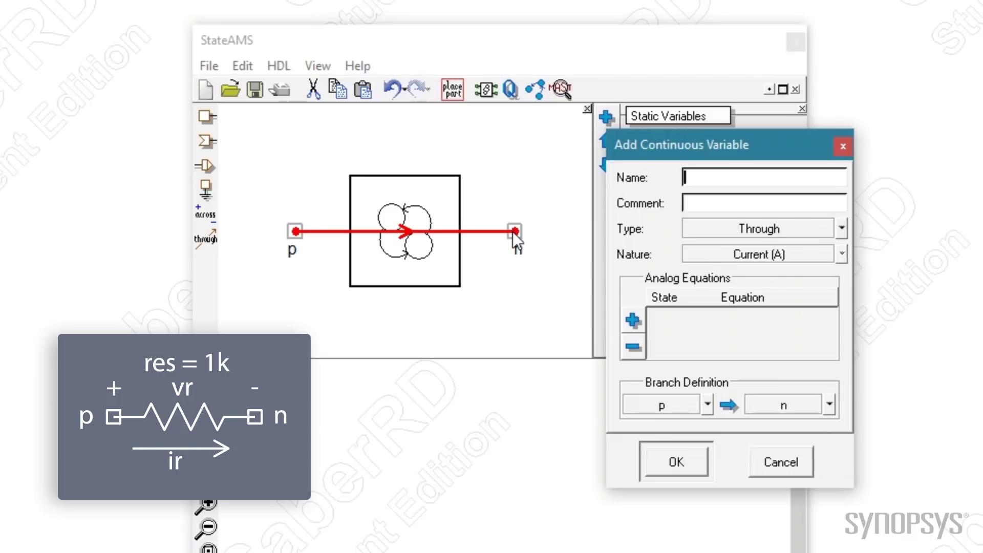
type("ir")
left_click(633, 320)
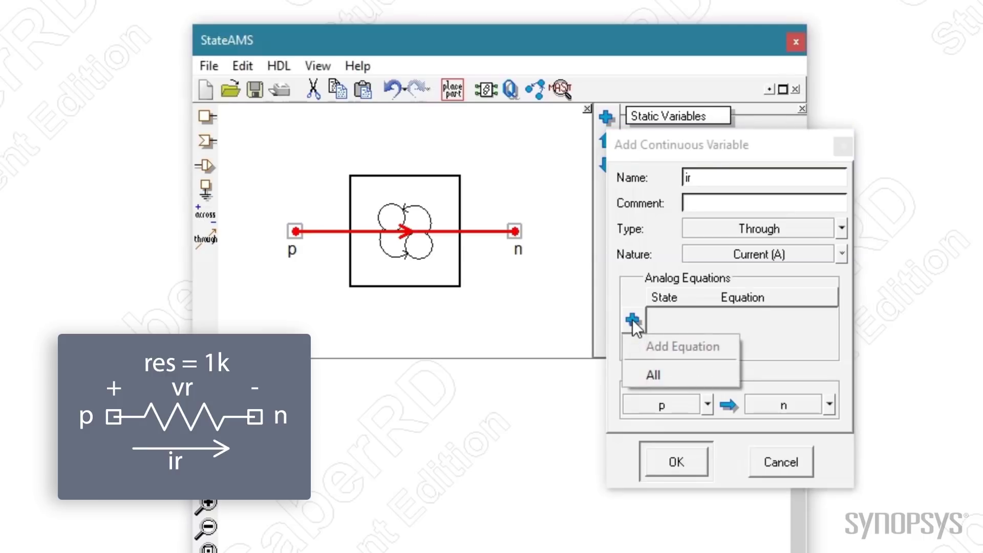
left_click(665, 370)
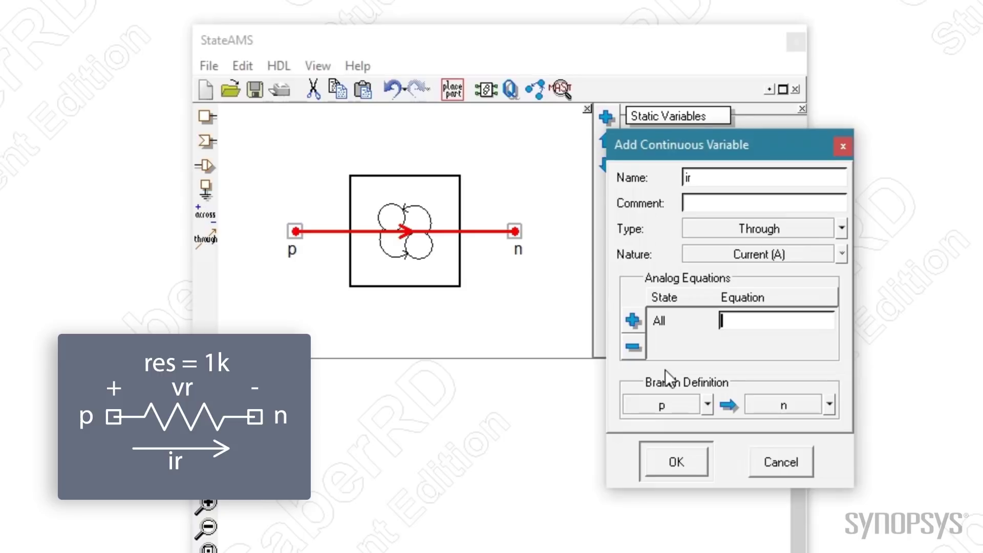
type("vr/res")
left_click(689, 455)
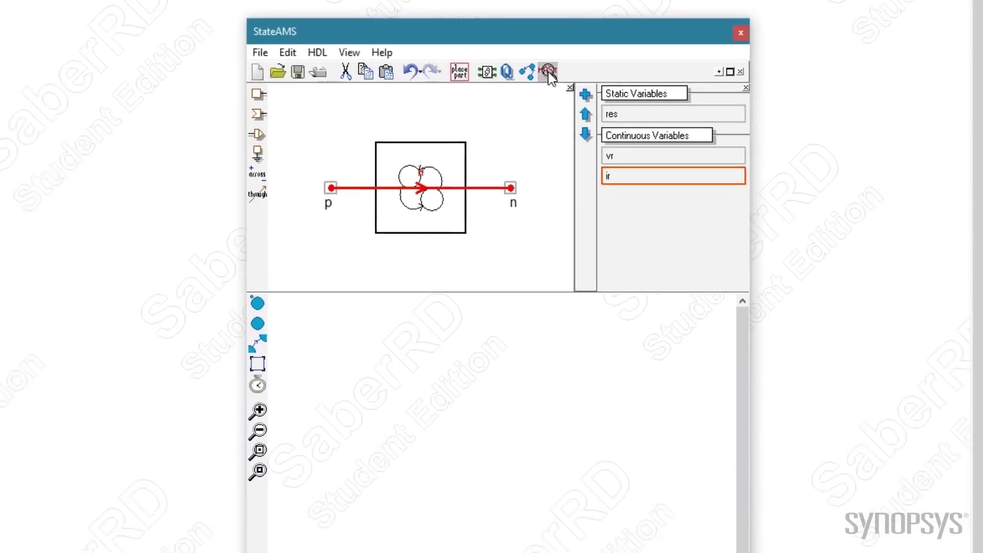
- Display the model's generated HDL code and switch it to VHDL-AMS
left_click(562, 91)
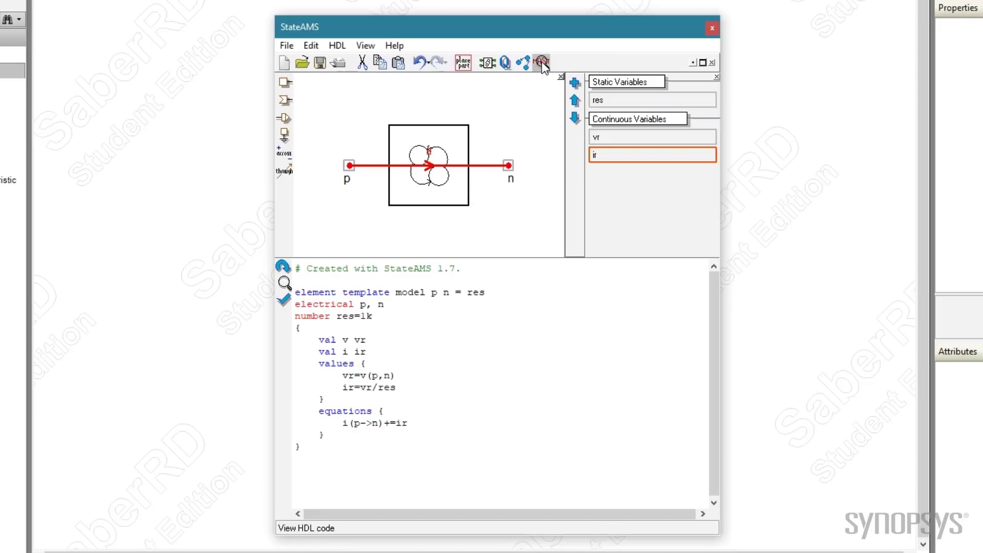
right_click(524, 315)
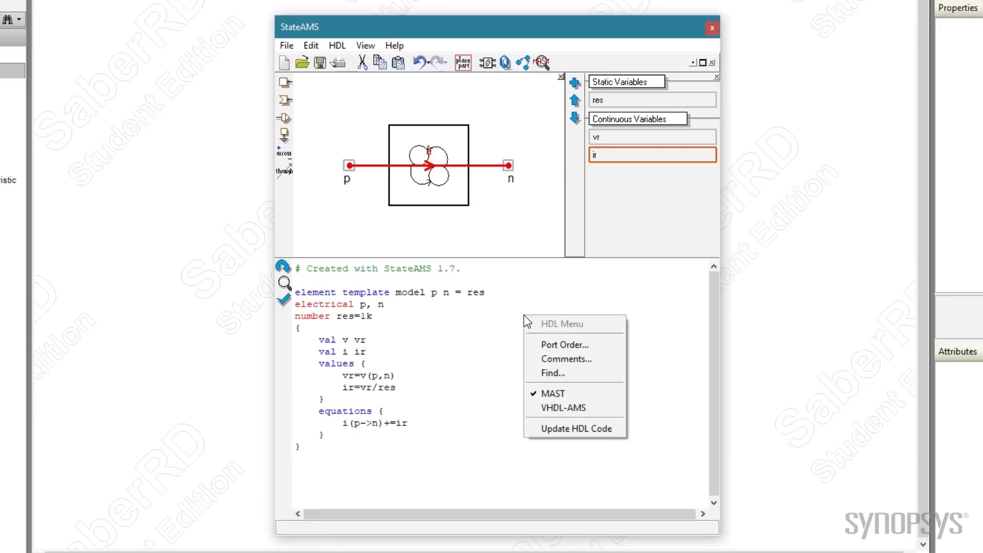
left_click(566, 407)
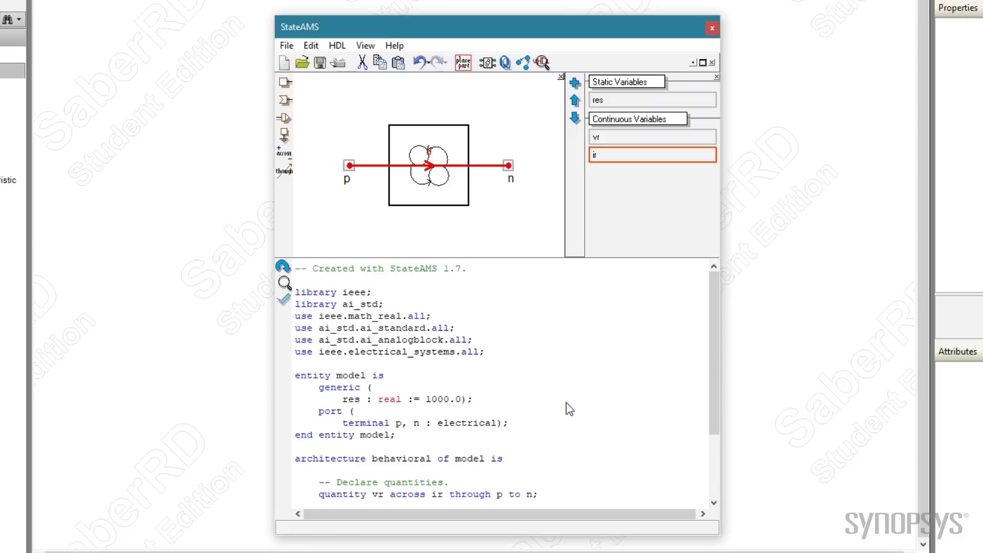
- Save the model under the file name resistor (resistor.ai_ams)
left_click_drag(715, 408, 717, 484)
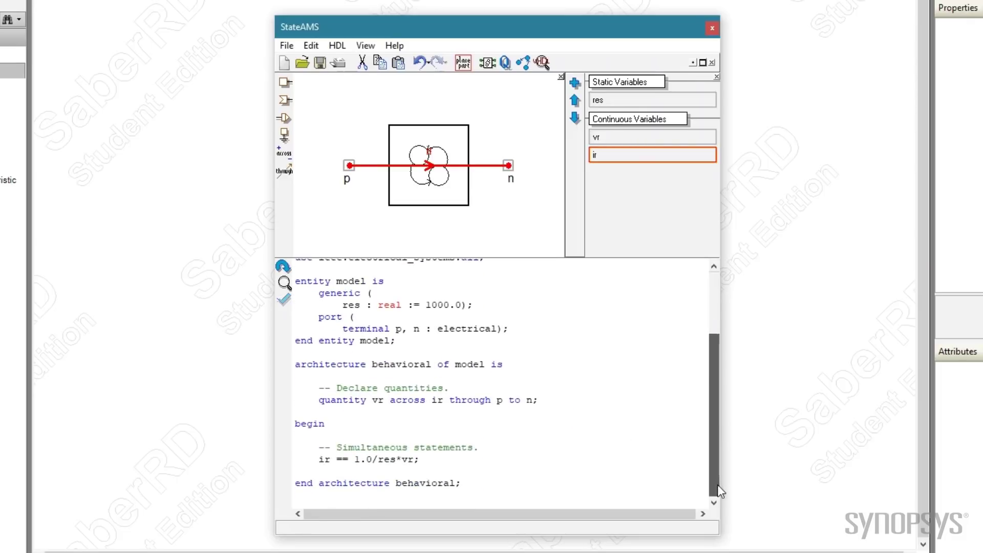
left_click(320, 62)
type("resistor")
left_click(863, 418)
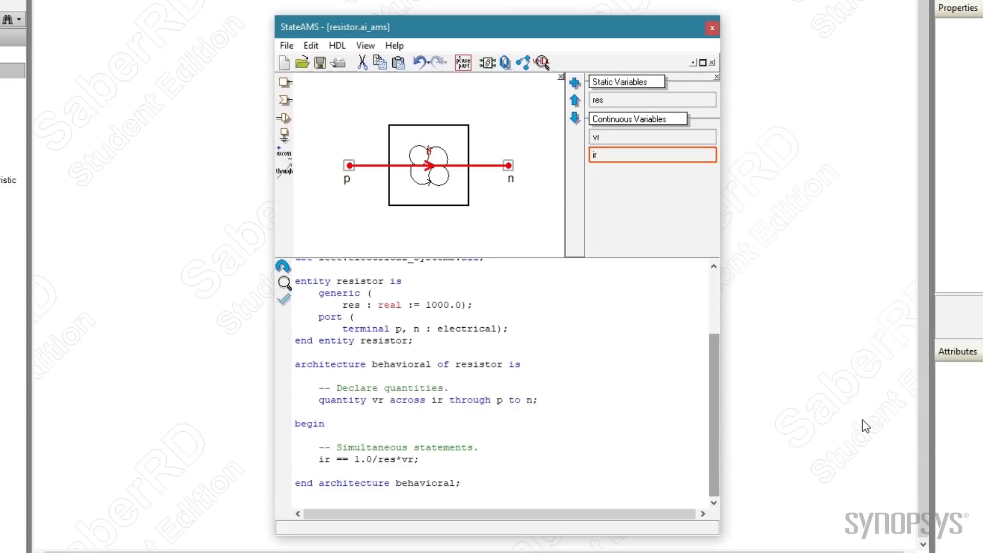
- Place the resistor symbol with pins p and n on the schematic
left_click(463, 65)
left_click_drag(463, 27, 879, 34)
left_click(633, 175)
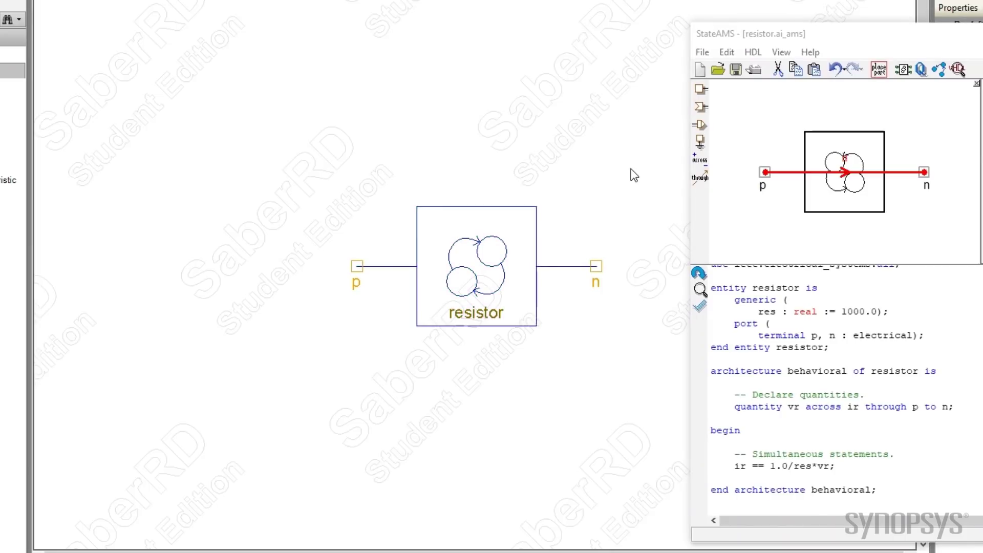
- Load the d2a_switch model via Help > Tutorials > Analog Switch
left_click_drag(813, 31, 392, 14)
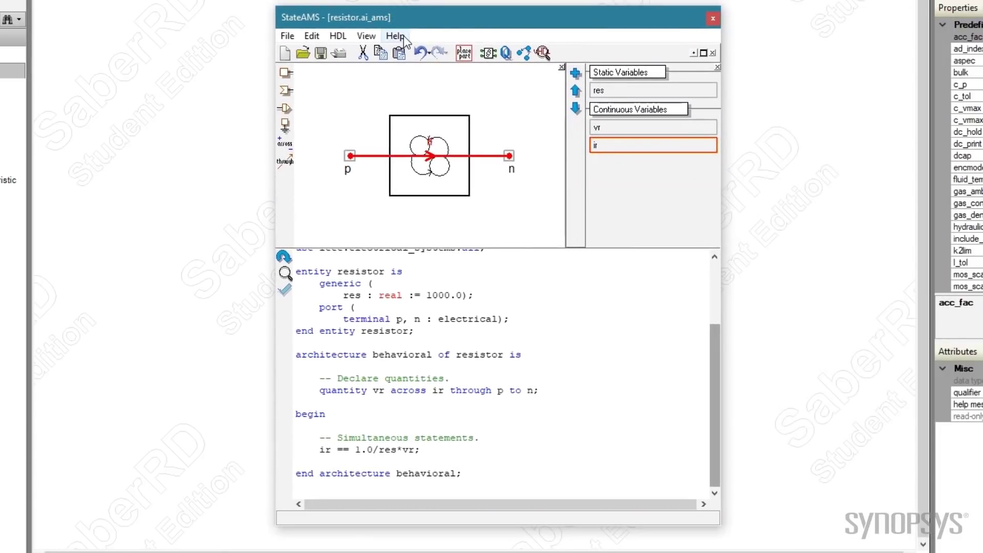
left_click(404, 36)
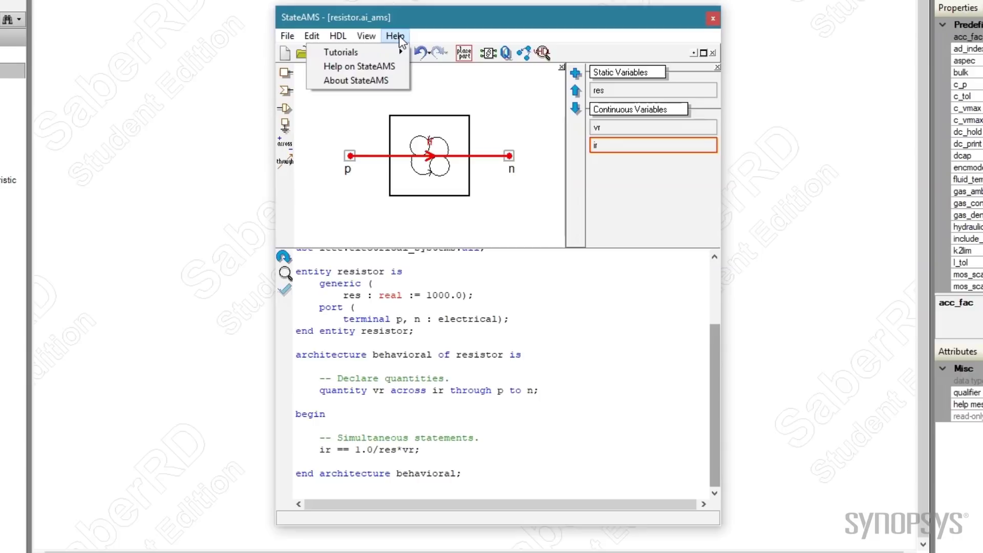
mouse_move(384, 54)
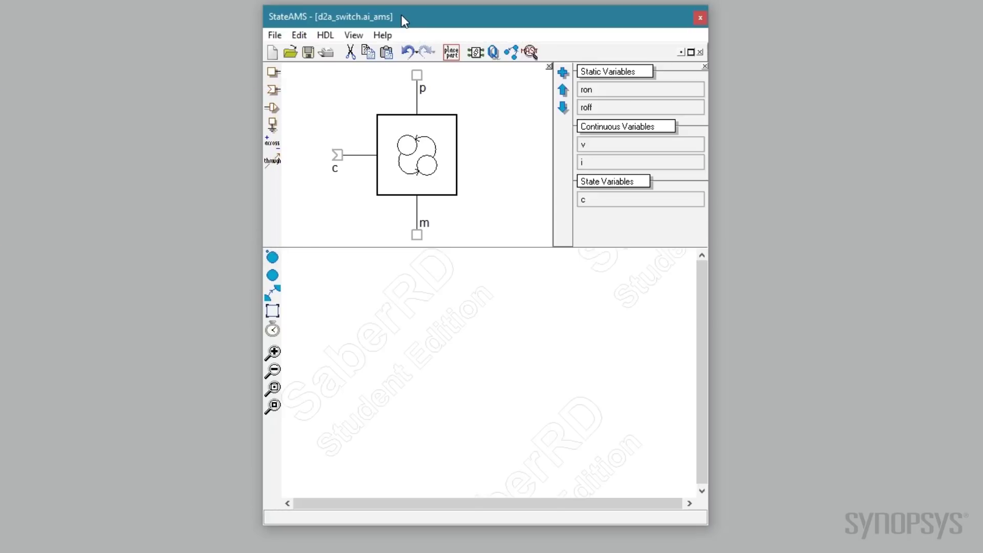
- Place initial state S1 on the left and state S2 to its right
left_click(271, 258)
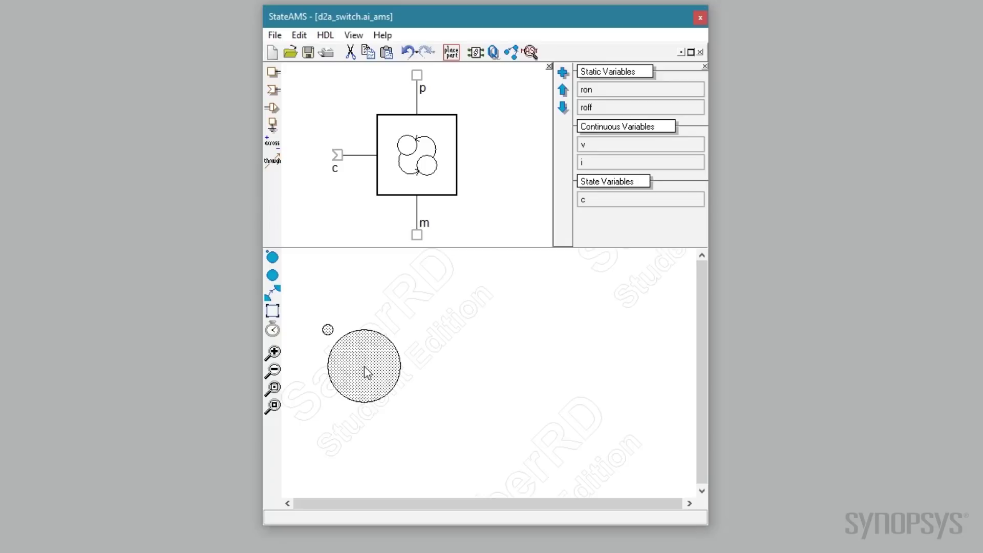
left_click(365, 367)
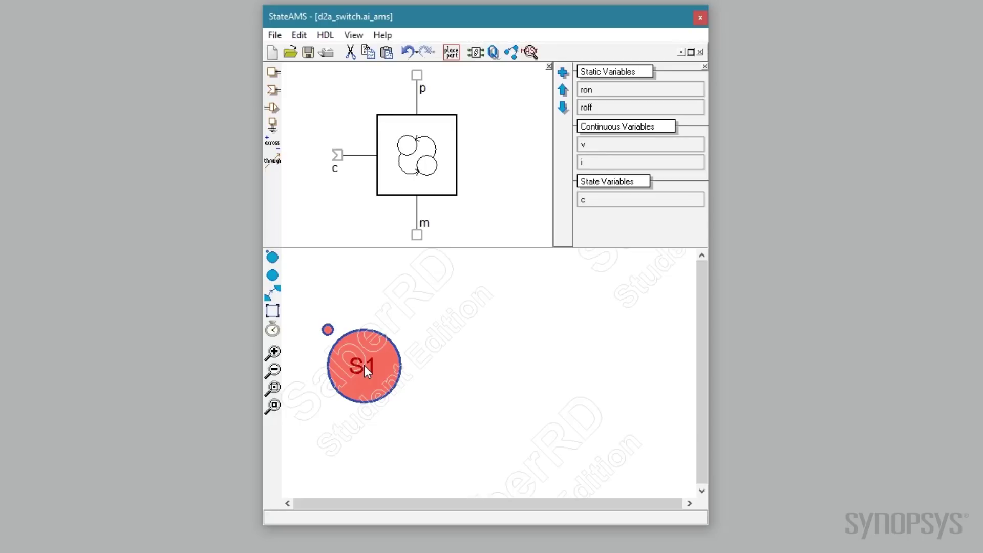
left_click(272, 274)
left_click(567, 368)
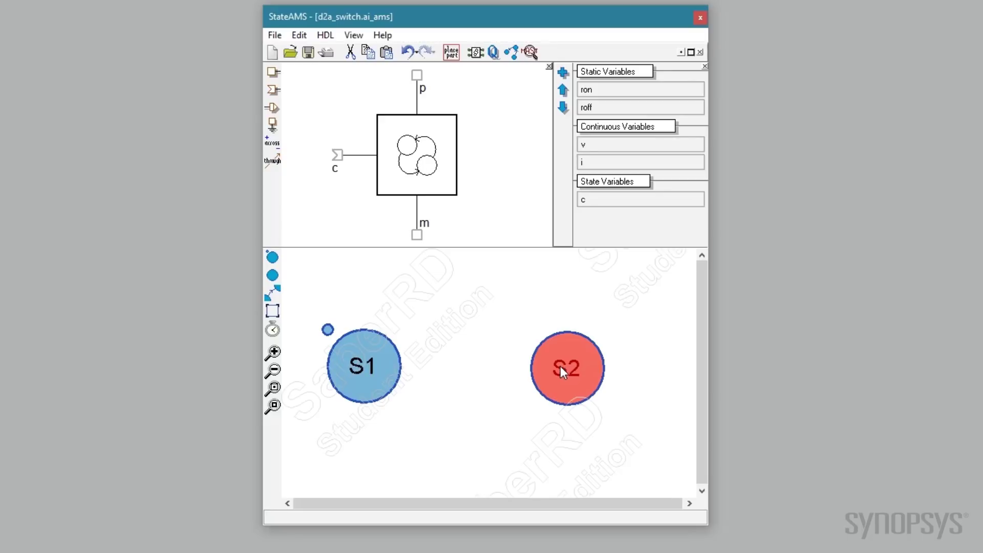
- Draw a transition from S1 to S2 and a return transition from S2 to S1
left_click(271, 293)
left_click_drag(374, 342, 549, 355)
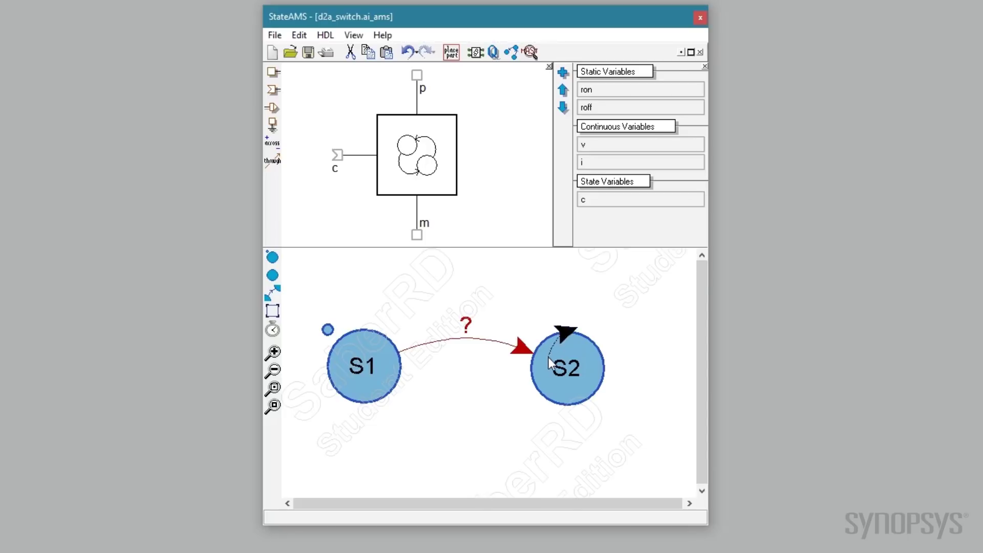
left_click_drag(547, 385, 377, 383)
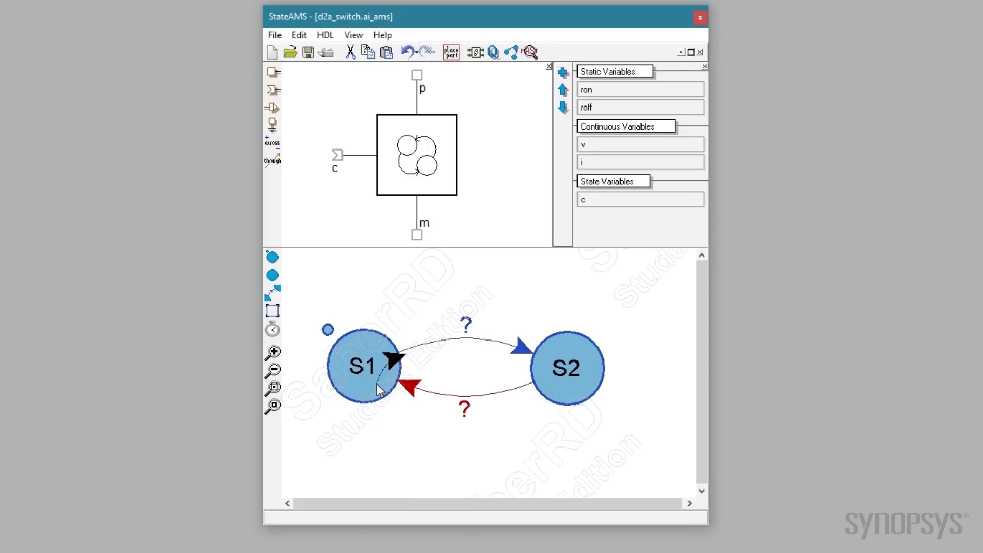
left_click(377, 383)
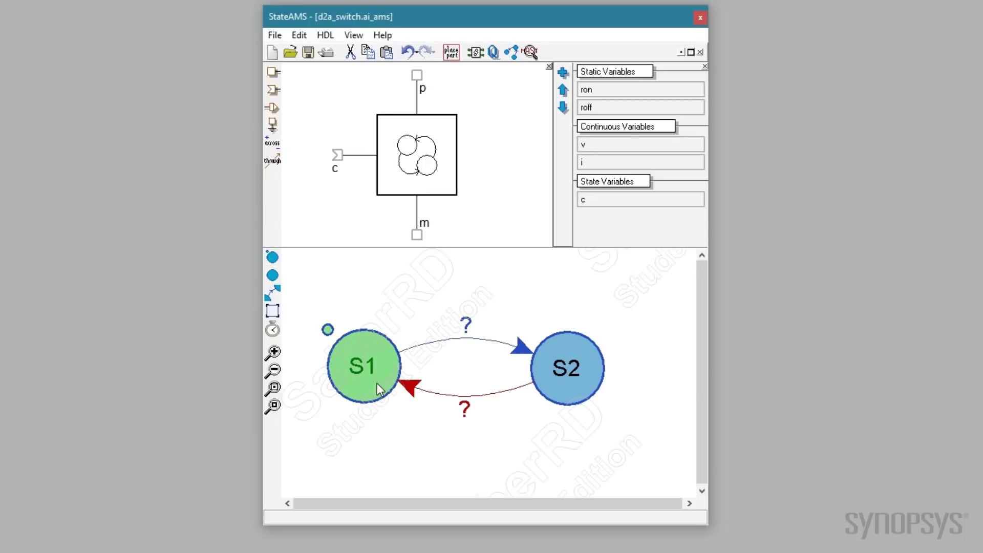
- Rename state S1 to off and give it an analog equation for current i
left_click(274, 407)
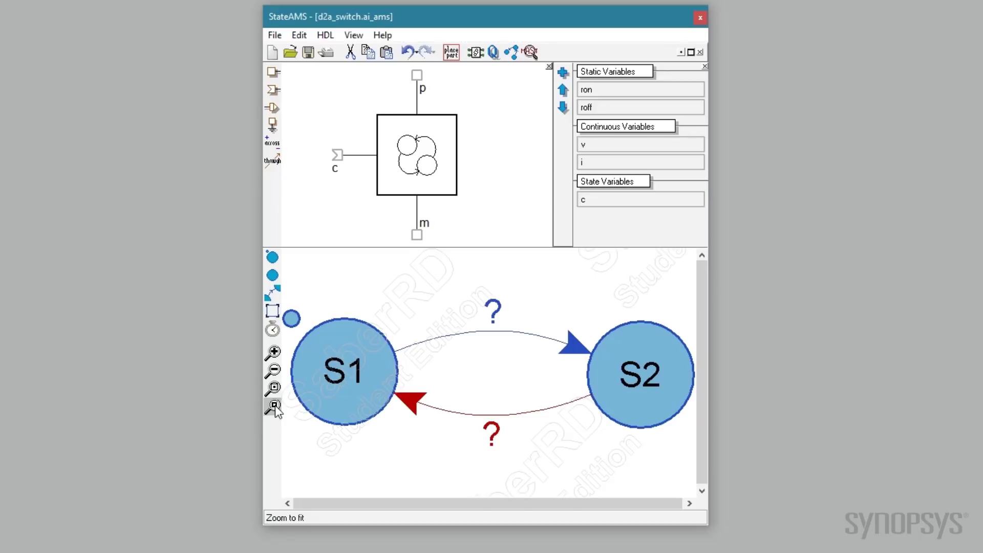
double_click(343, 371)
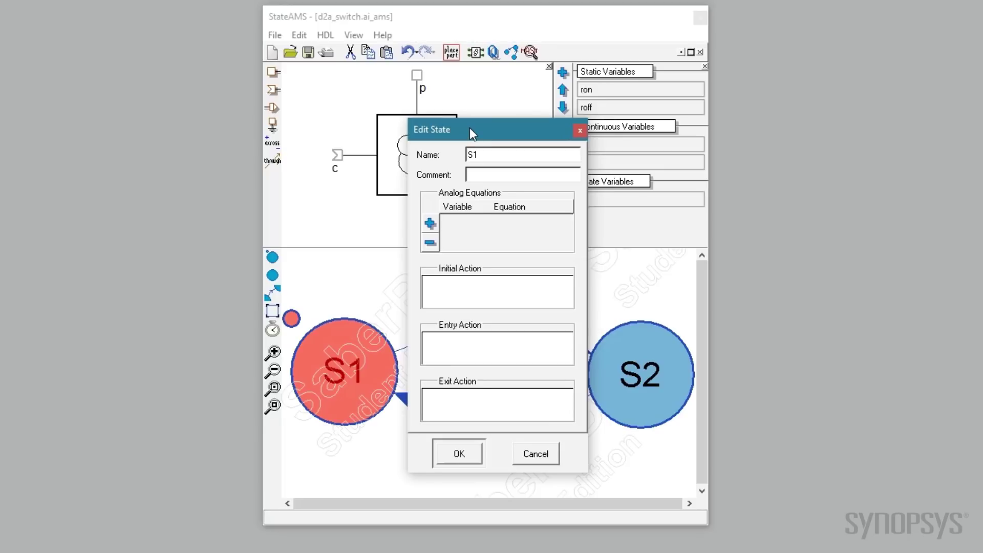
double_click(560, 157)
key("BackSpace")
type("off")
left_click(430, 223)
left_click(456, 280)
type("v/ro")
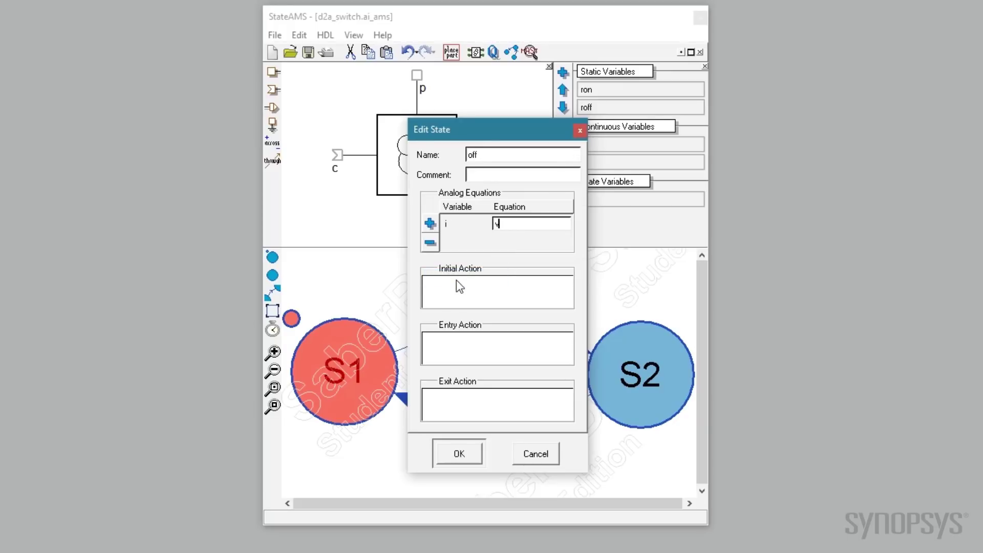
left_click(460, 454)
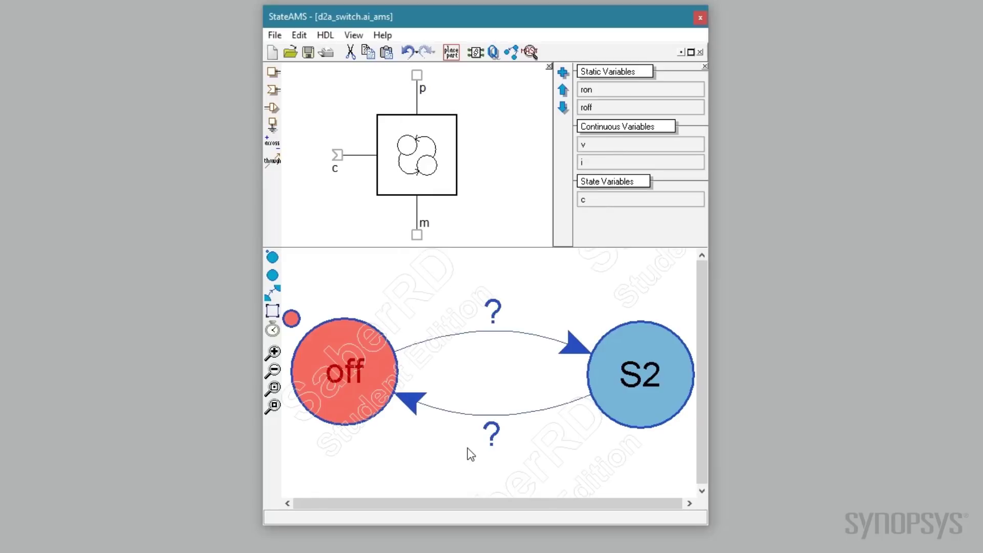
- Rename state S2 to on with the current equation i = v/ron
double_click(632, 377)
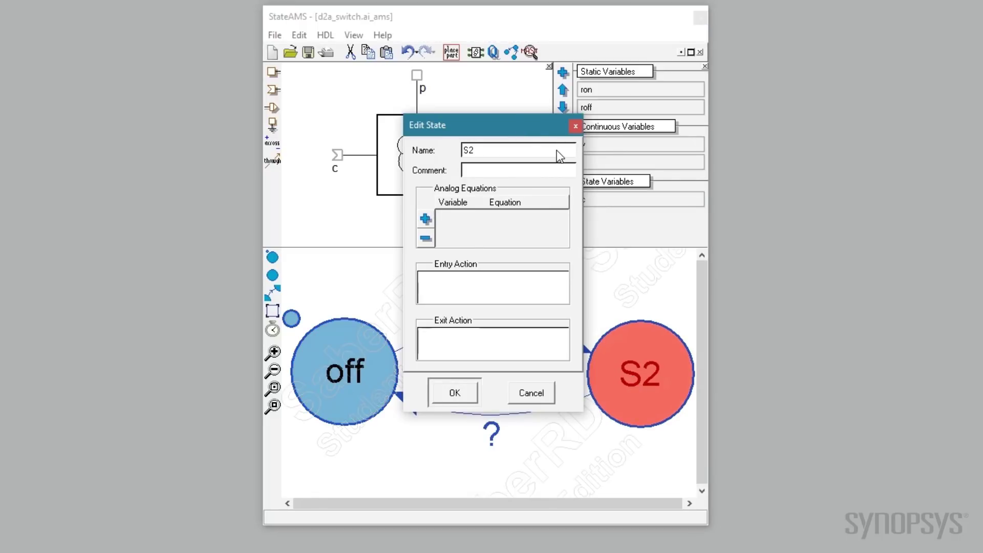
type("on")
left_click(426, 219)
left_click(445, 272)
type("v/ron")
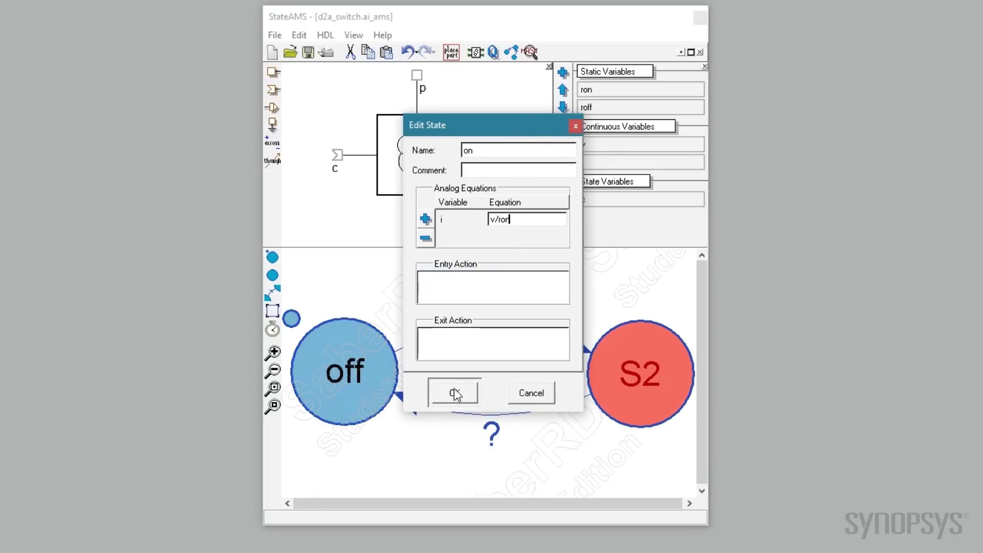
left_click(454, 393)
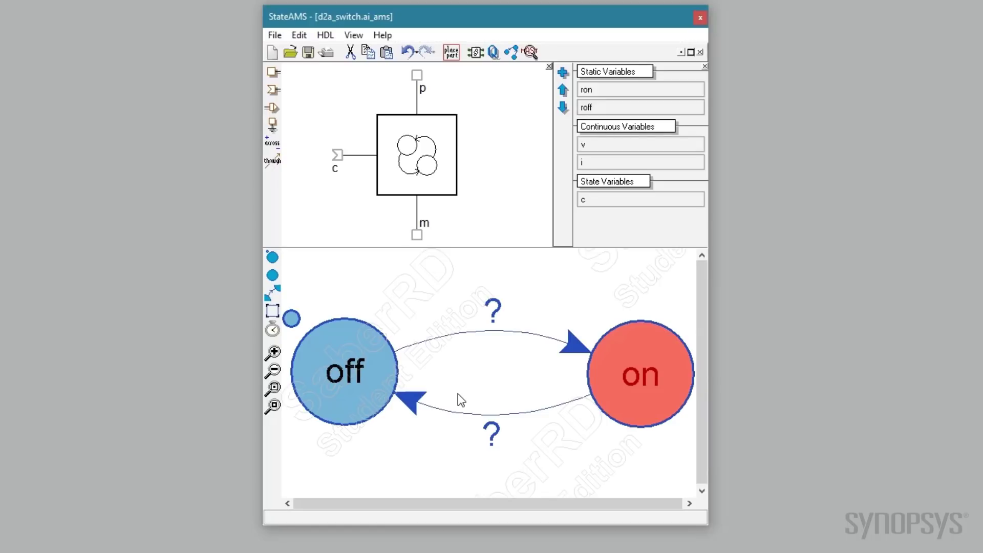
- Give the off-to-on transition condition c=1 and the on-to-off transition condition c=0
double_click(494, 317)
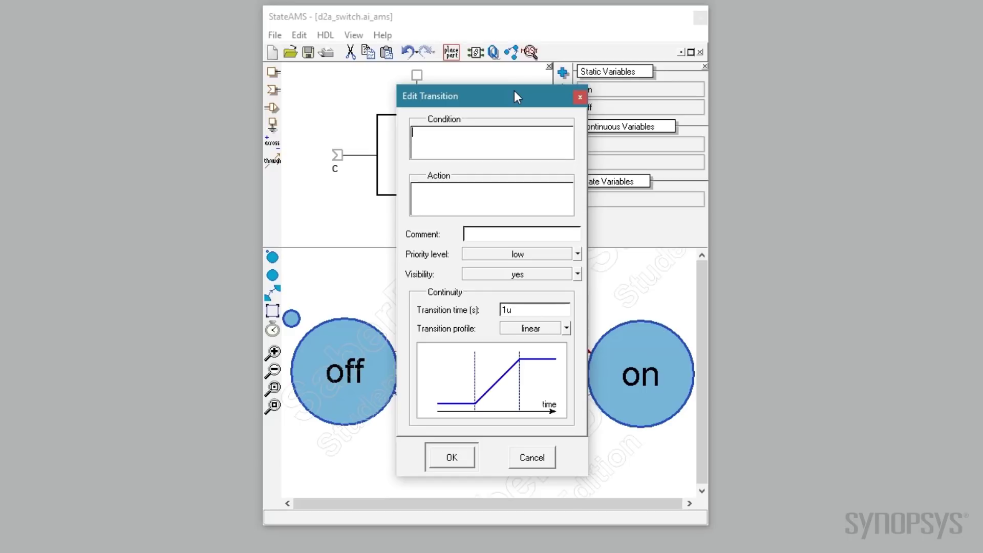
type("c=1")
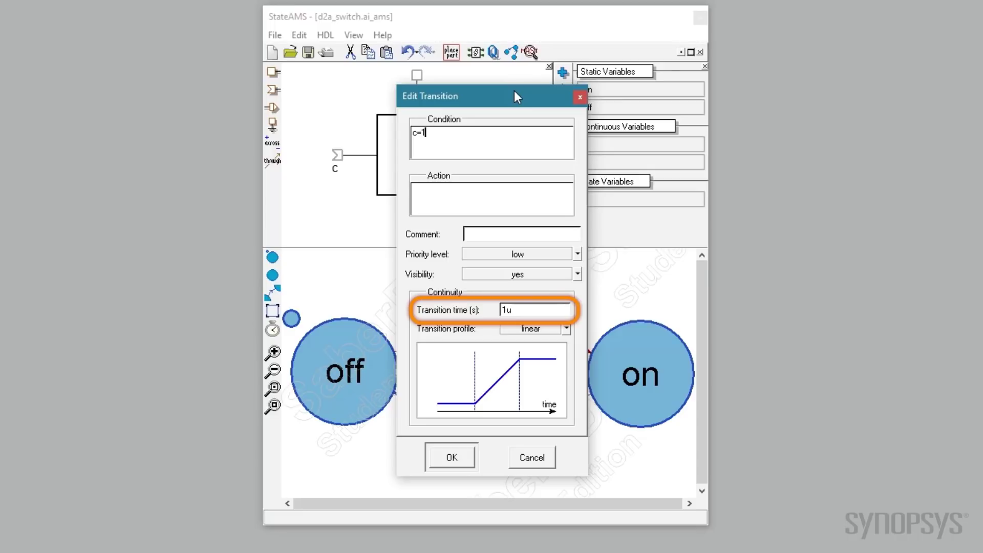
left_click(452, 457)
double_click(494, 438)
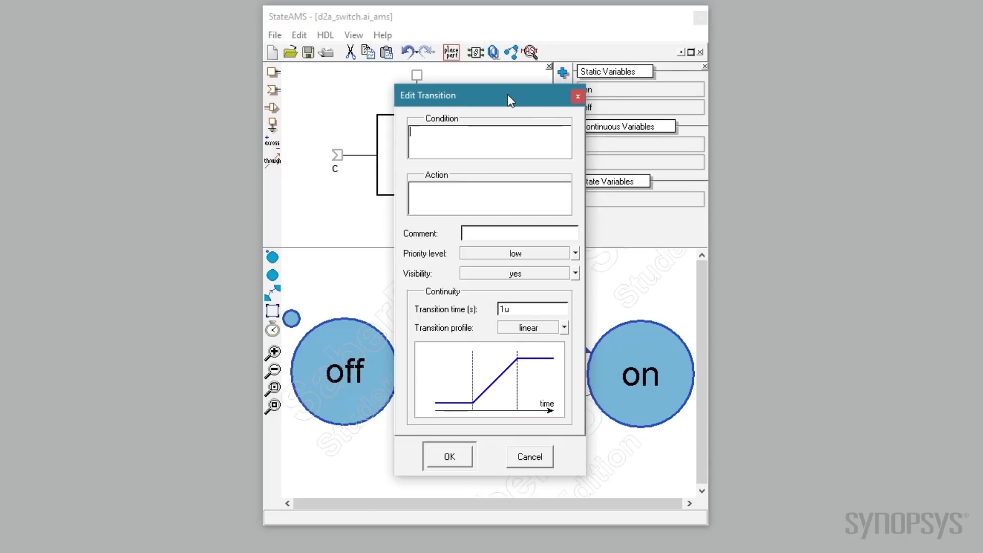
type("c=0")
left_click(447, 455)
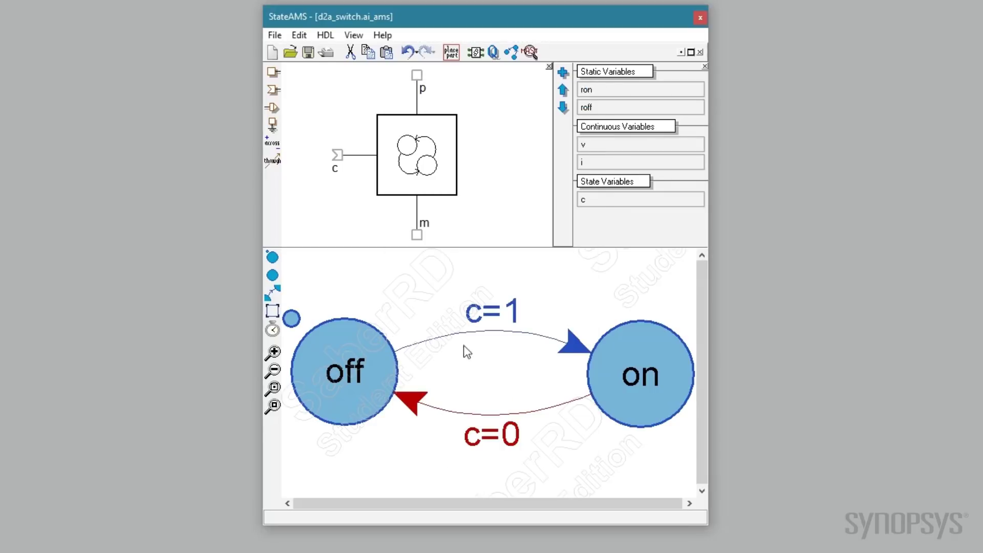
- Display the switch's generated MAST template d2a_switch and syntax-check it in the Saber Report
left_click(529, 52)
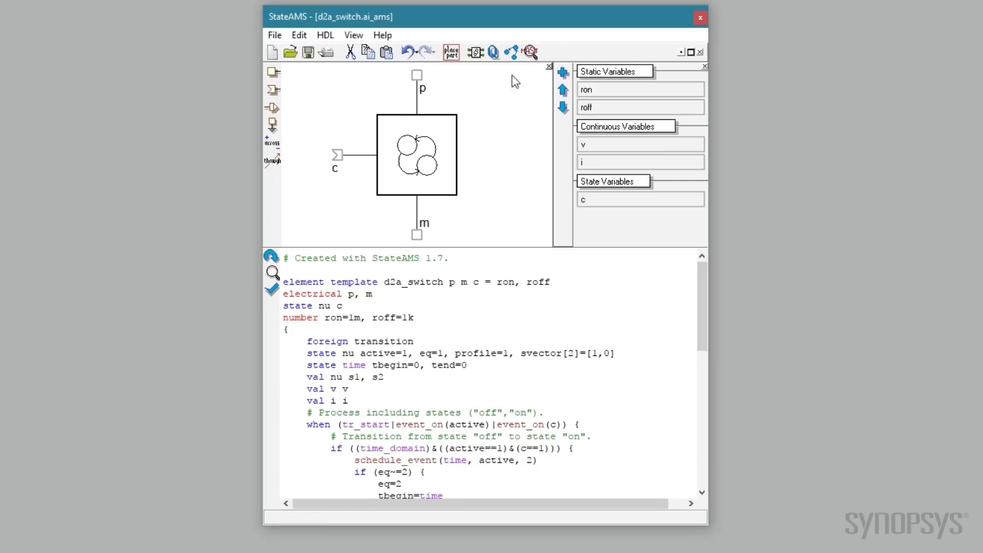
left_click(273, 291)
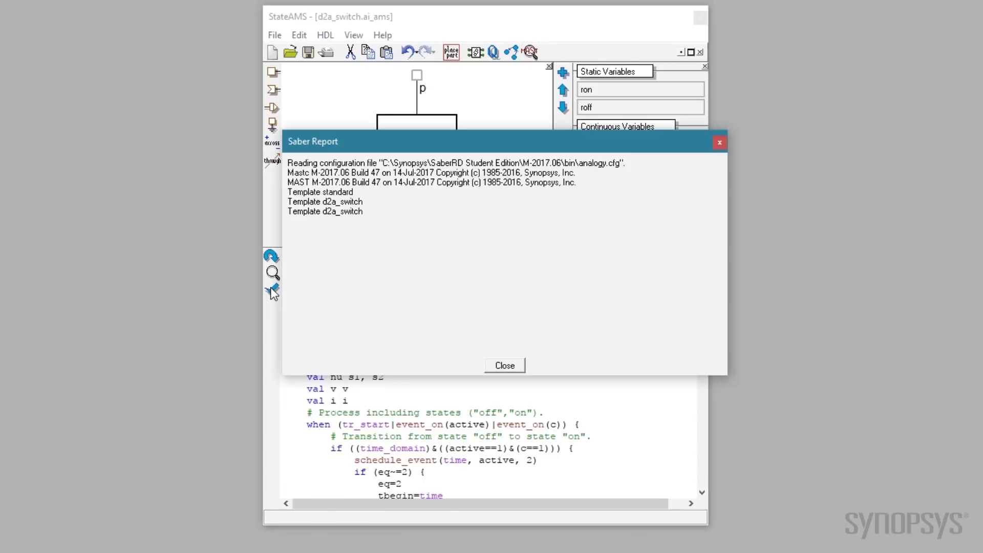